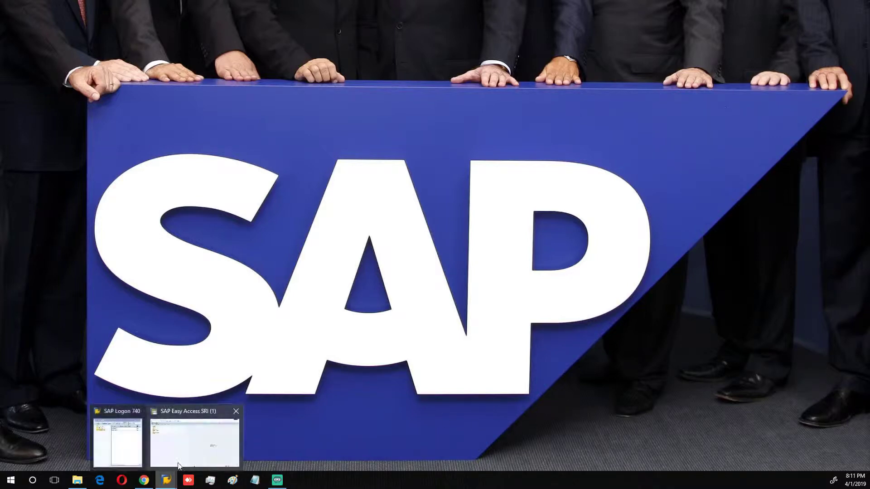
Bring the SAP Easy Access window to the foreground from the taskbar
{"action": "left_click", "coordinate": [184, 440]}
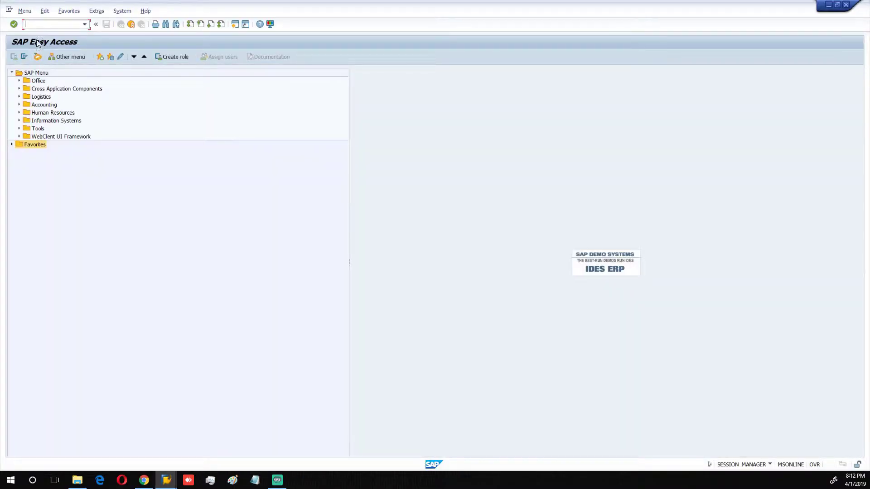
{"action": "type", "text": "spro"}
Run transaction SPRO and enter the SAP Reference IMG
{"action": "key", "text": "Return"}
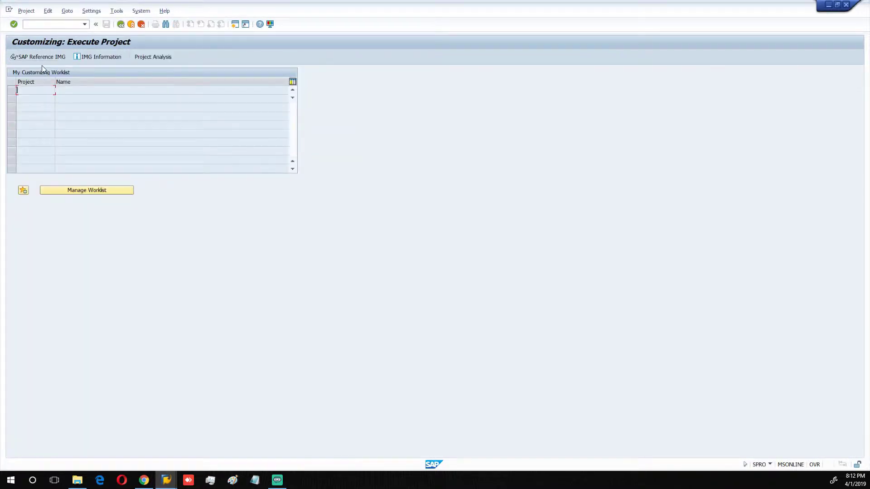
{"action": "left_click", "coordinate": [43, 59]}
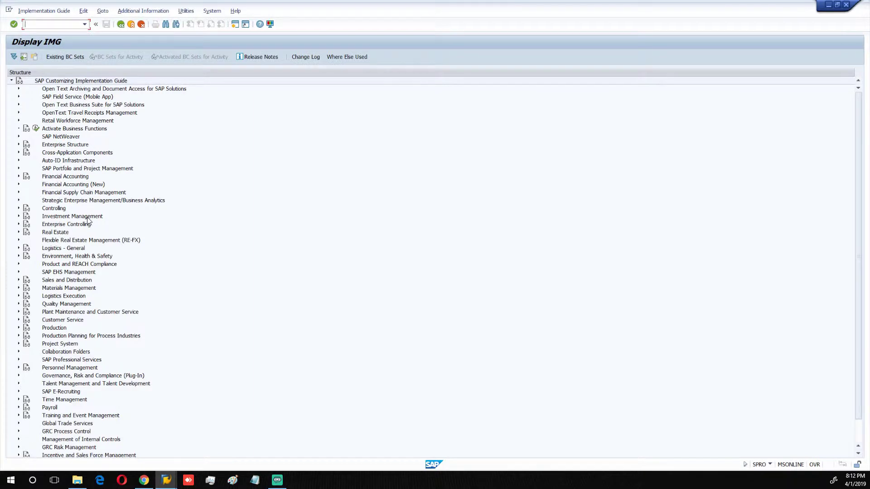
Under Enterprise Structure > Definition > Logistics - General, execute 'Define, copy, delete, check plant'
{"action": "left_click", "coordinate": [20, 148]}
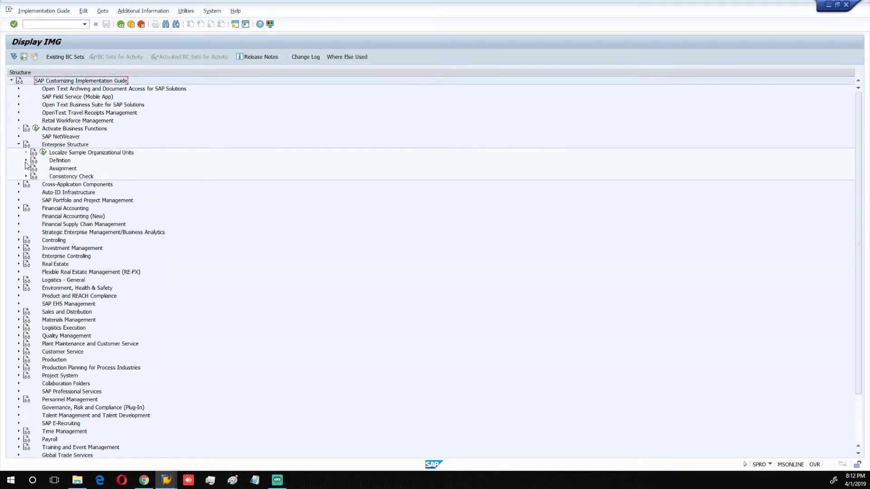
{"action": "left_click", "coordinate": [27, 161]}
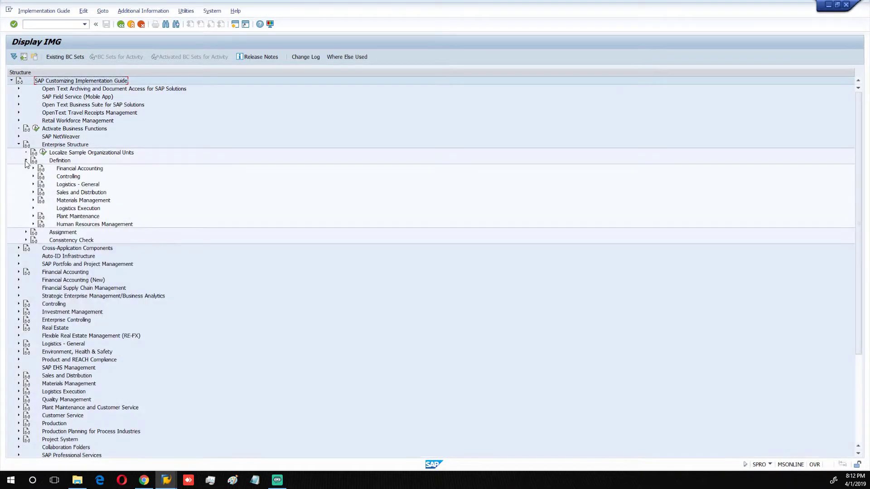
{"action": "left_click", "coordinate": [34, 185]}
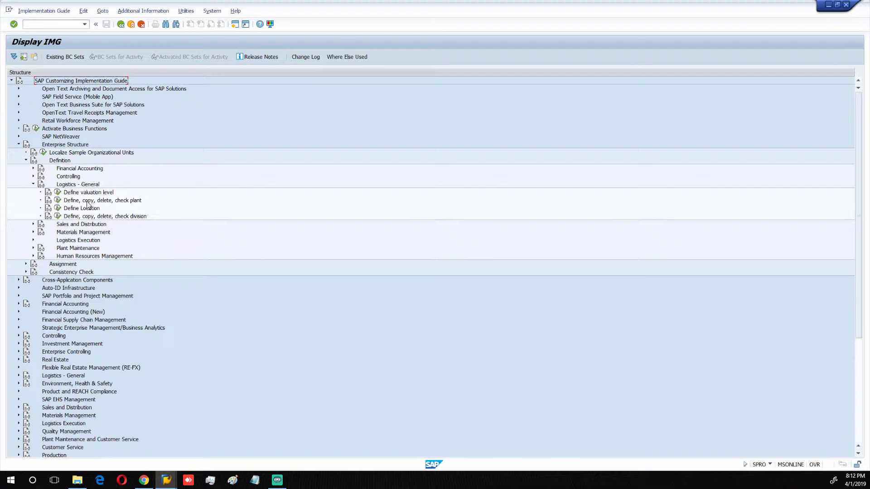
{"action": "left_click", "coordinate": [58, 201]}
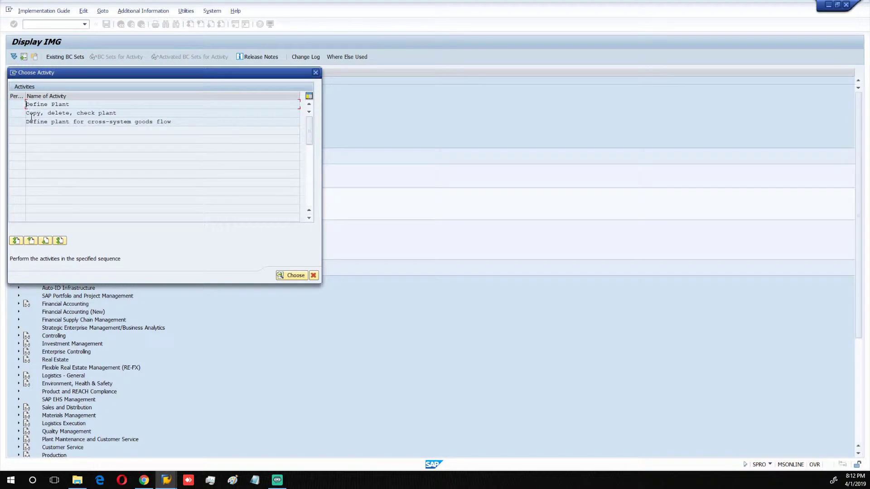
Enter the 'Copy, delete, check plant' activity and start Copy org.object (F6)
{"action": "double_click", "coordinate": [54, 113]}
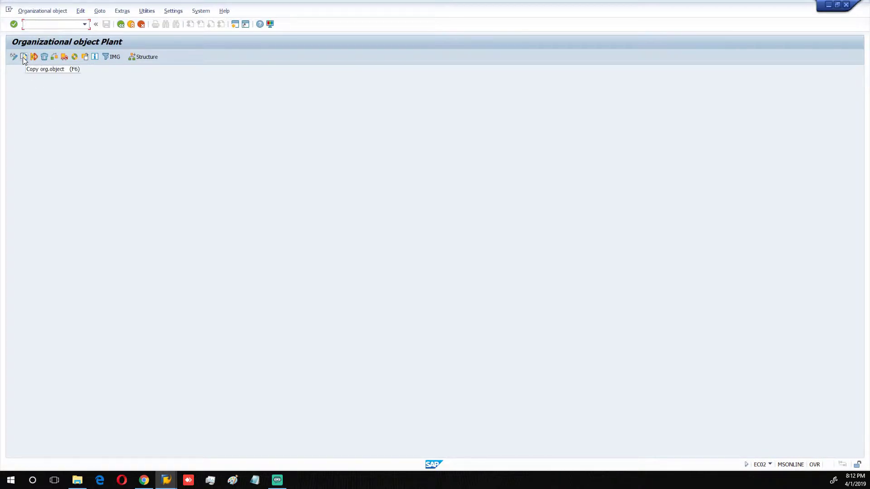
{"action": "left_click", "coordinate": [22, 57]}
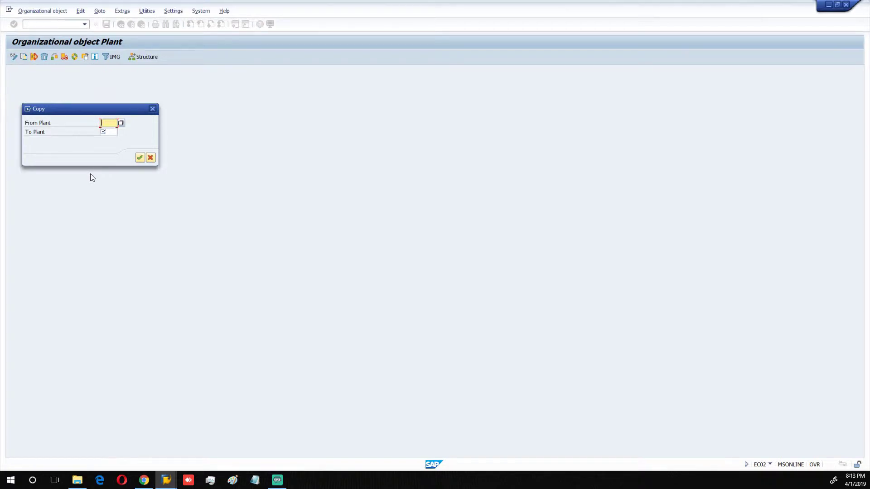
{"action": "type", "text": "1100"}
Copy from plant 1100 to plant tpl1 and confirm with the green checkmark
{"action": "left_click", "coordinate": [112, 131]}
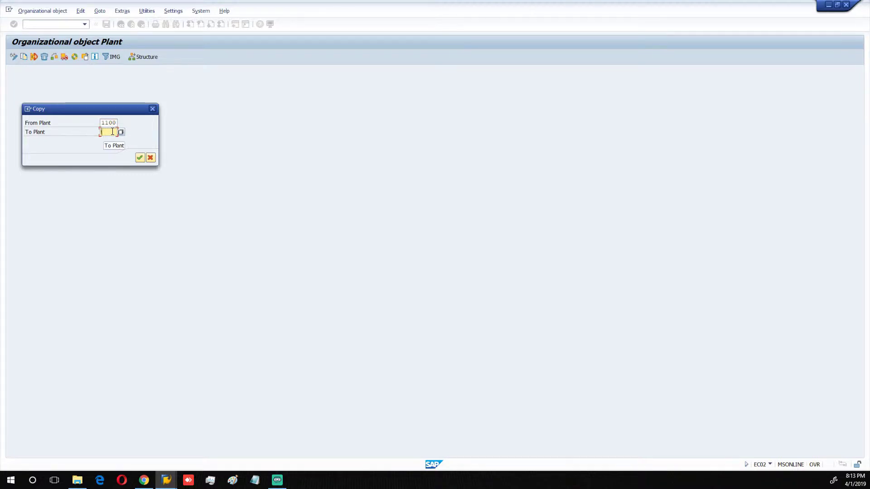
{"action": "type", "text": "tpll"}
{"action": "left_click", "coordinate": [141, 159]}
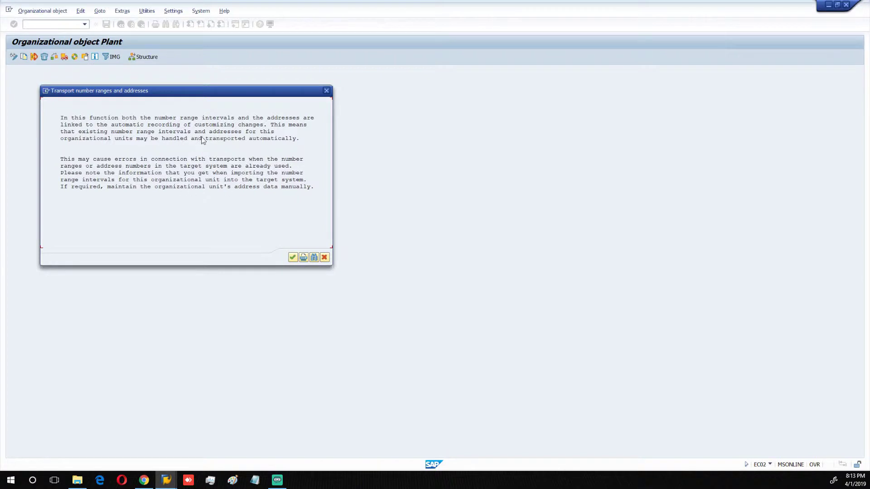
Continue past the transport notice and answer Yes to transporting number ranges
{"action": "left_click", "coordinate": [293, 258]}
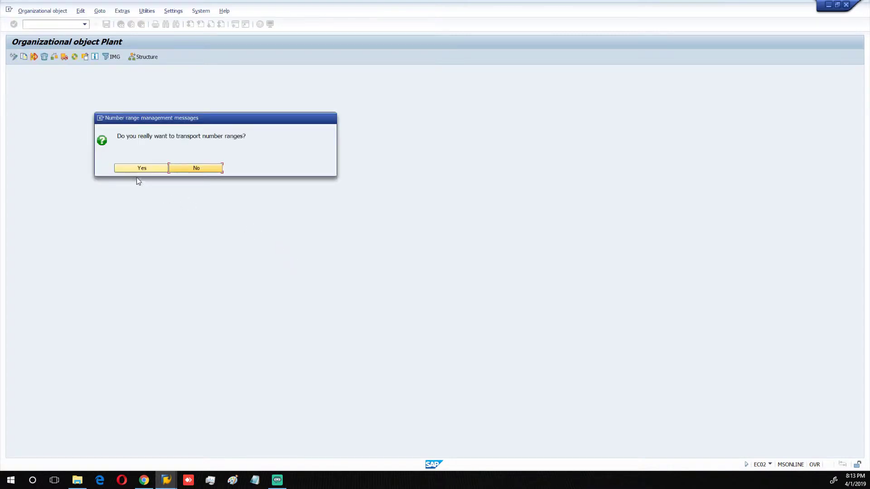
{"action": "left_click", "coordinate": [134, 170]}
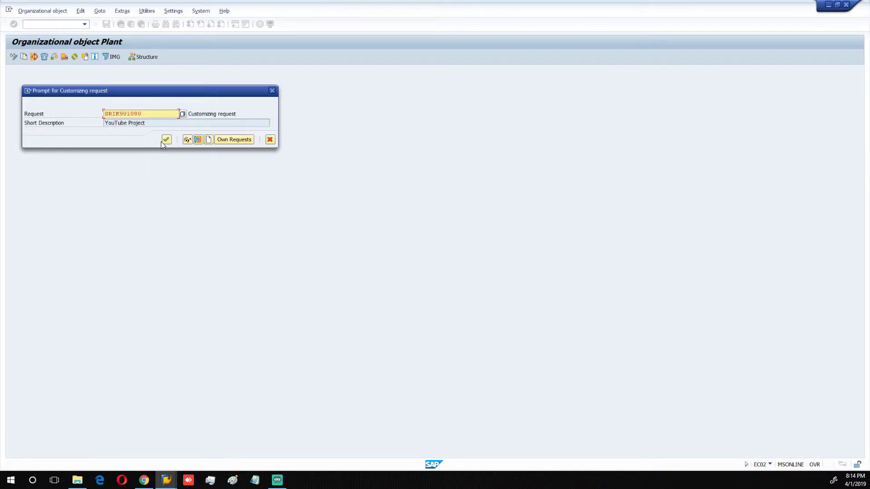
Confirm the YouTube Project customizing request and dismiss the 'plant 1100 copied to TPL1' message
{"action": "left_click", "coordinate": [167, 141]}
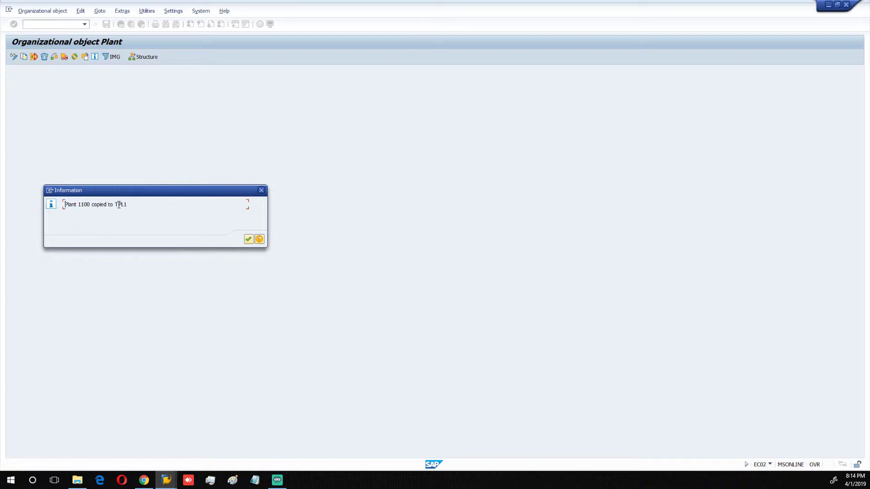
{"action": "left_click", "coordinate": [248, 240]}
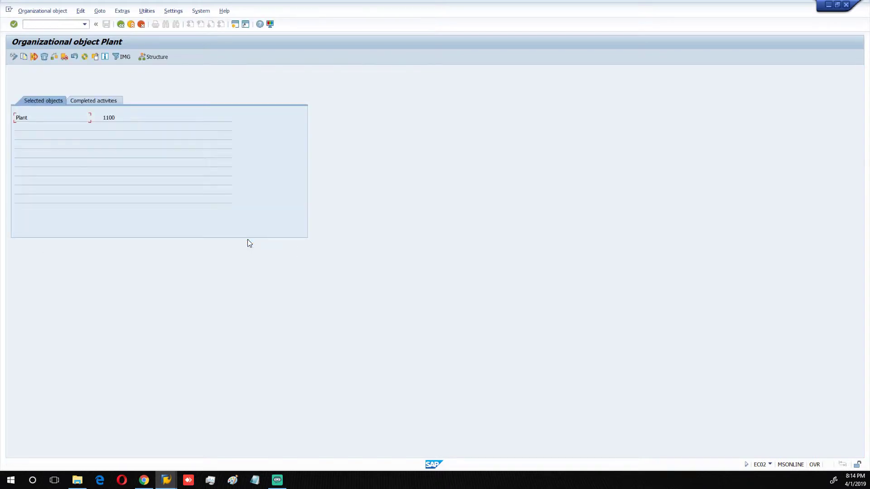
Go back (F3) to the activity list and enter Define Plant's overview table
{"action": "left_click", "coordinate": [120, 27]}
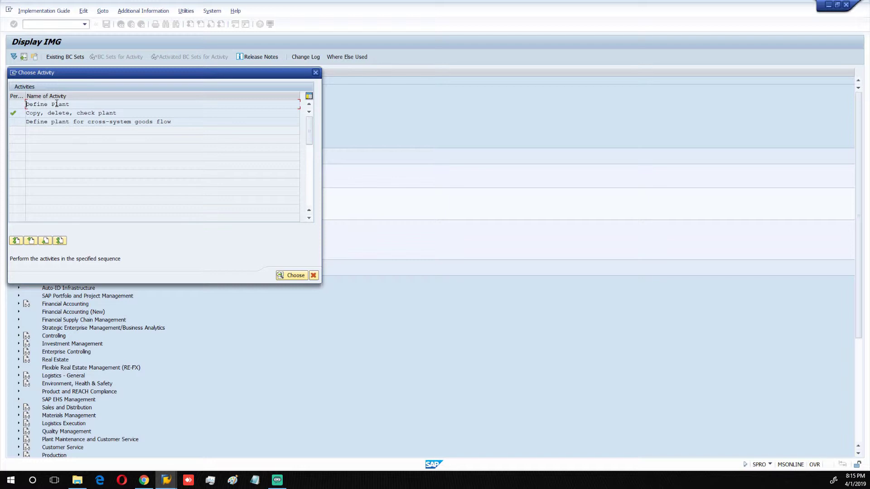
{"action": "double_click", "coordinate": [56, 104]}
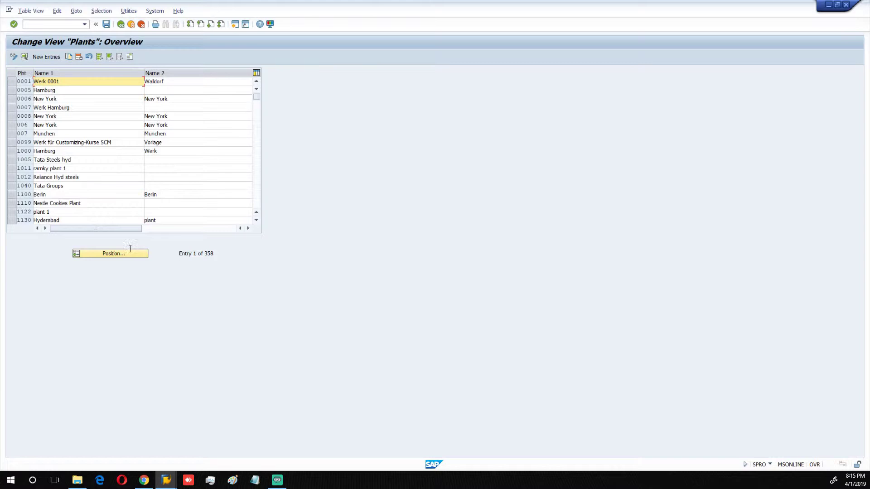
Position the plants table on tpl1 and select the TPL1 row
{"action": "left_click", "coordinate": [106, 254]}
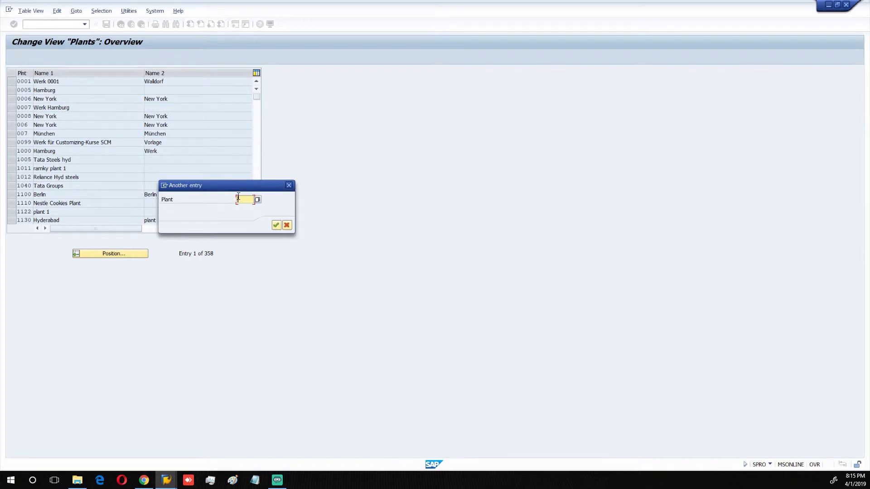
{"action": "type", "text": "tpl1"}
{"action": "left_click", "coordinate": [275, 225]}
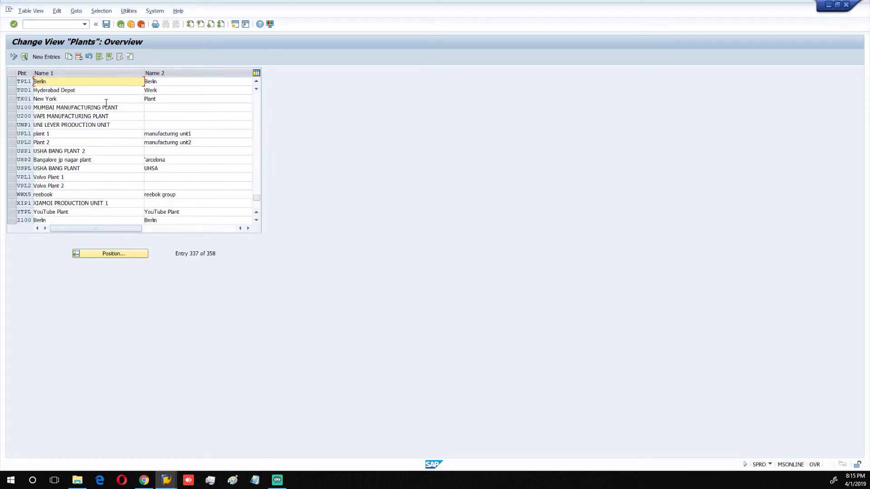
{"action": "left_click", "coordinate": [11, 82]}
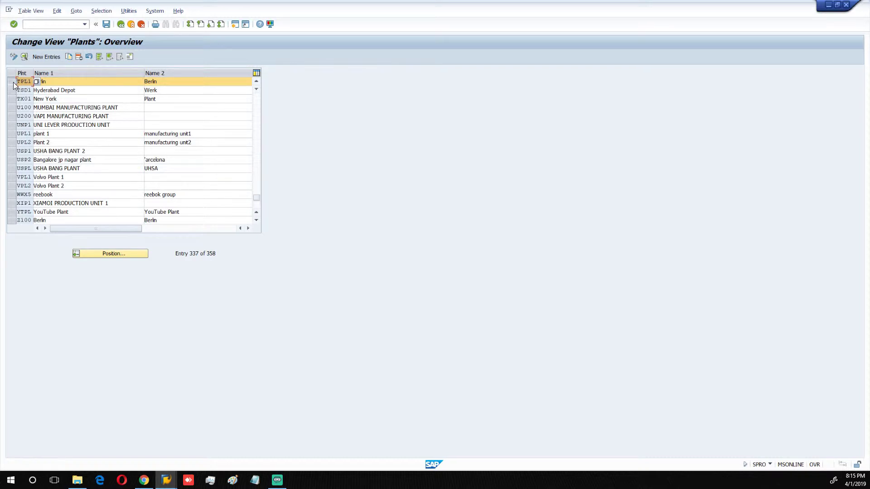
In TPL1's details, replace Berlin with 'Tata Plant 1' in Name 1 and Name 2
{"action": "left_click", "coordinate": [24, 57]}
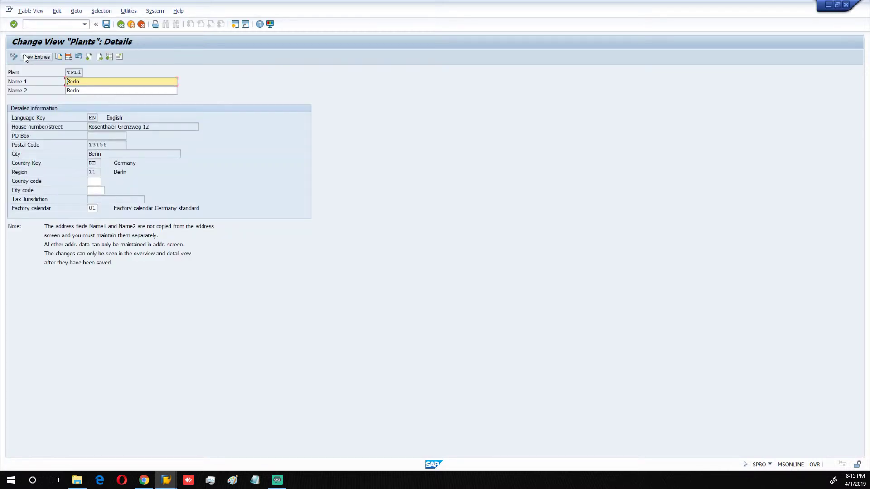
{"action": "double_click", "coordinate": [84, 80]}
{"action": "type", "text": "Tata "}
{"action": "type", "text": "Pl"}
{"action": "type", "text": "ant"}
{"action": "type", "text": " 1"}
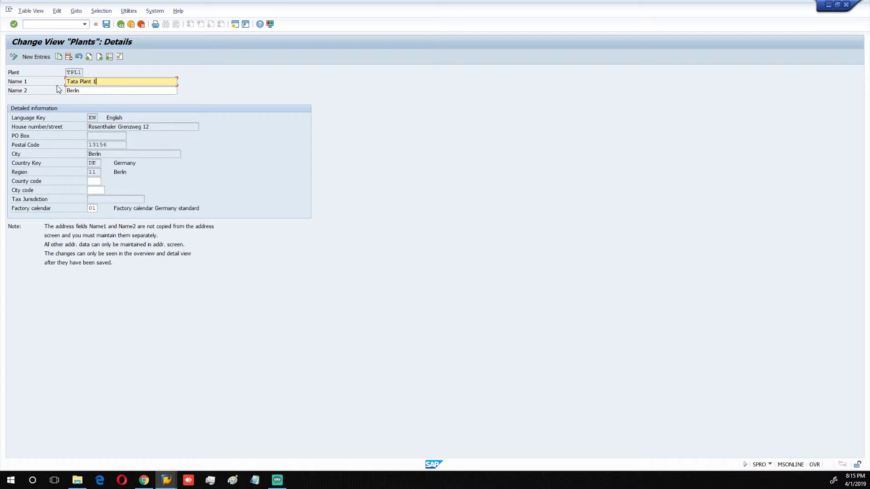
{"action": "left_click_drag", "start_coordinate": [88, 91], "coordinate": [65, 91]}
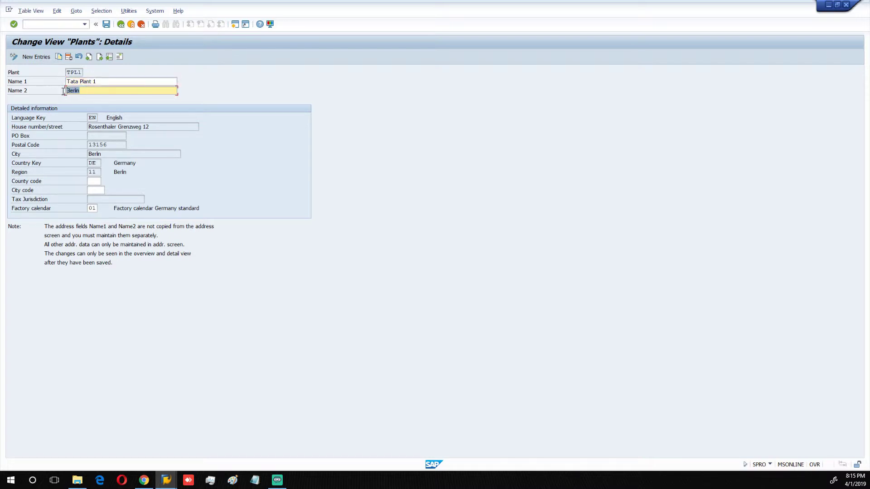
{"action": "type", "text": "Tata P"}
{"action": "type", "text": "lant"}
{"action": "type", "text": " 1"}
Enter TPL1's Edit address dialog and glance at the title choices without picking one
{"action": "left_click", "coordinate": [118, 58]}
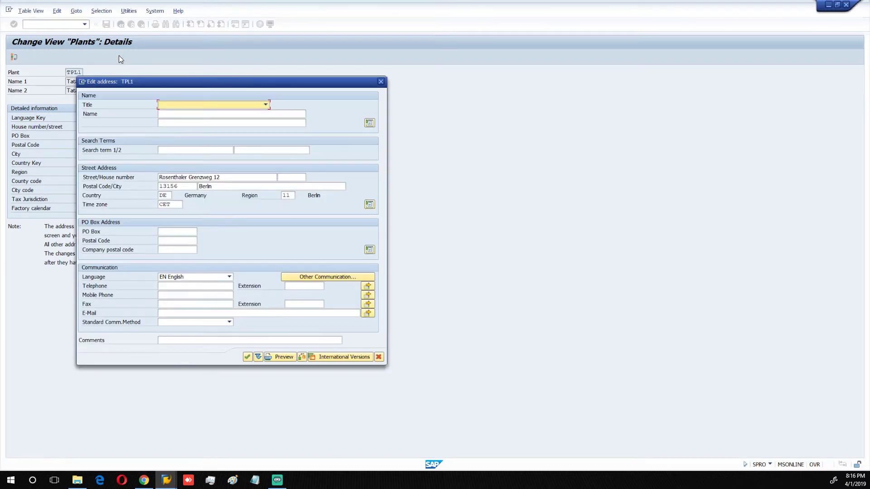
{"action": "left_click", "coordinate": [186, 107]}
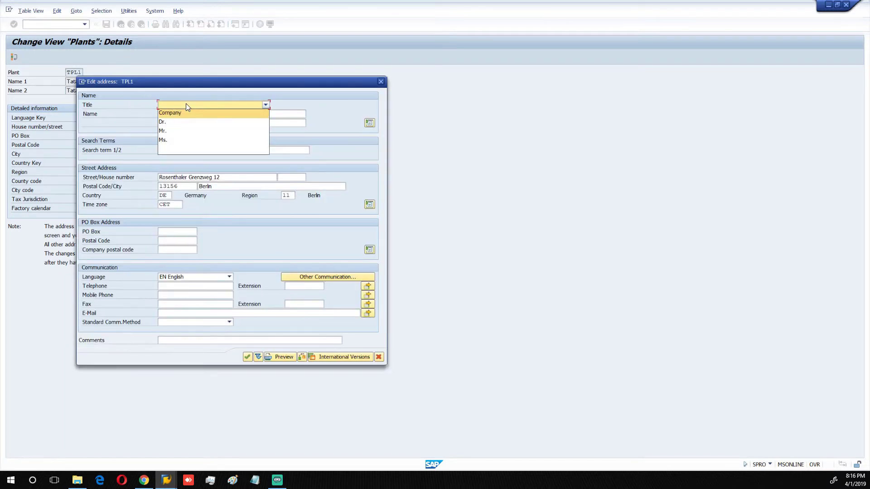
{"action": "left_click", "coordinate": [229, 235]}
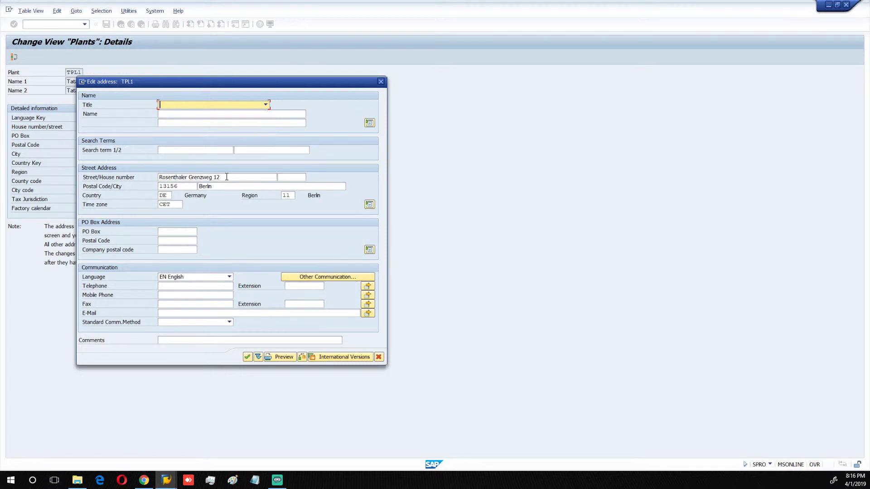
Set Street to 123 Rose Lane, Postal Code to 25874, and clear Berlin from City
{"action": "left_click_drag", "start_coordinate": [226, 176], "coordinate": [150, 175]}
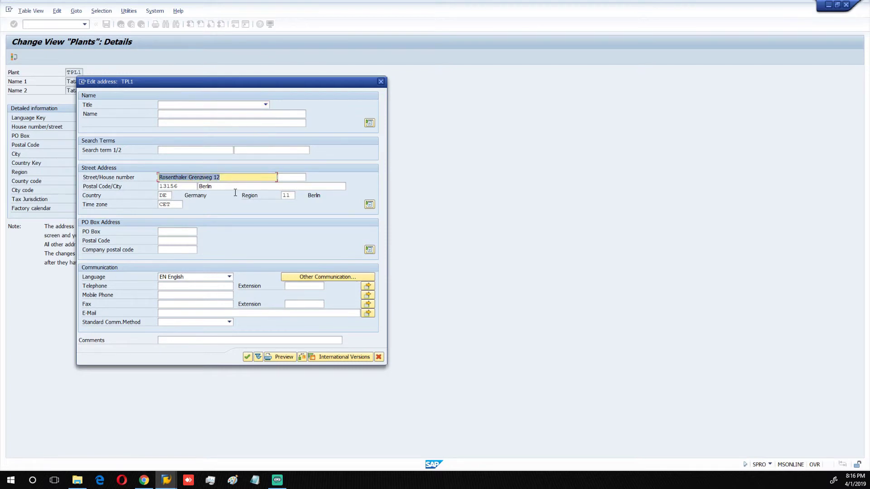
{"action": "type", "text": "123 "}
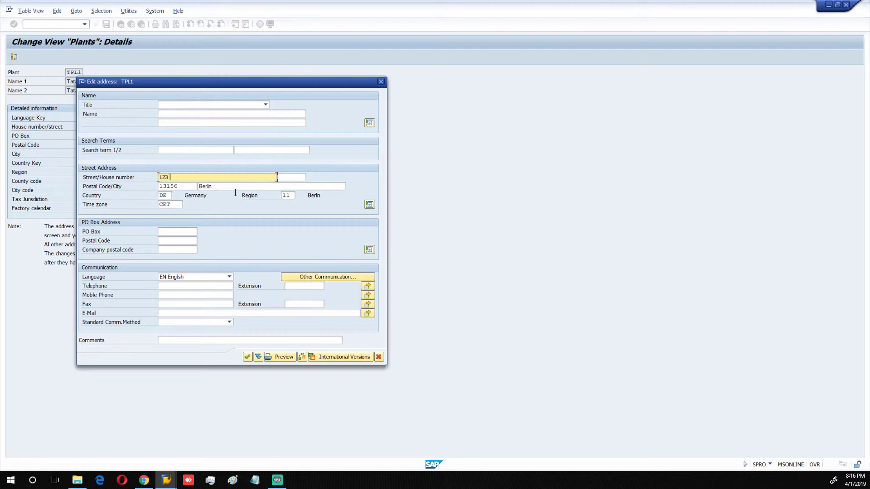
{"action": "type", "text": "Rose"}
{"action": "type", "text": " Lane"}
{"action": "double_click", "coordinate": [190, 186]}
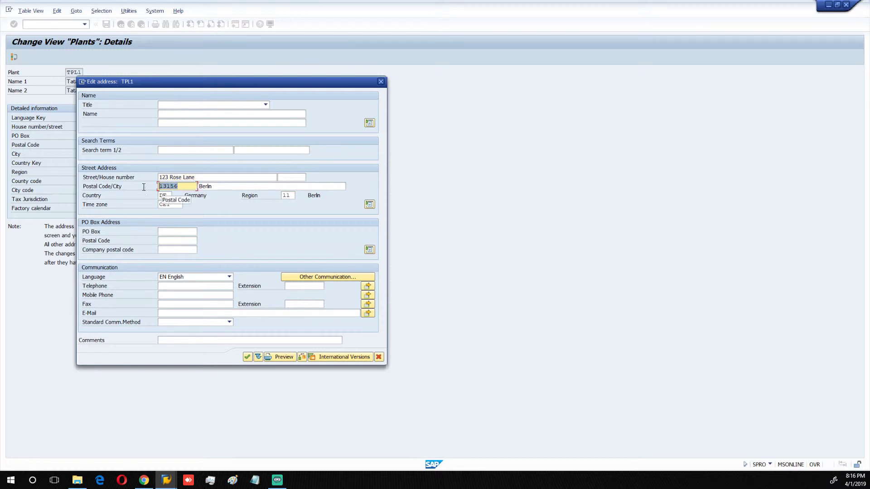
{"action": "type", "text": "258"}
{"action": "type", "text": "74"}
{"action": "double_click", "coordinate": [205, 190]}
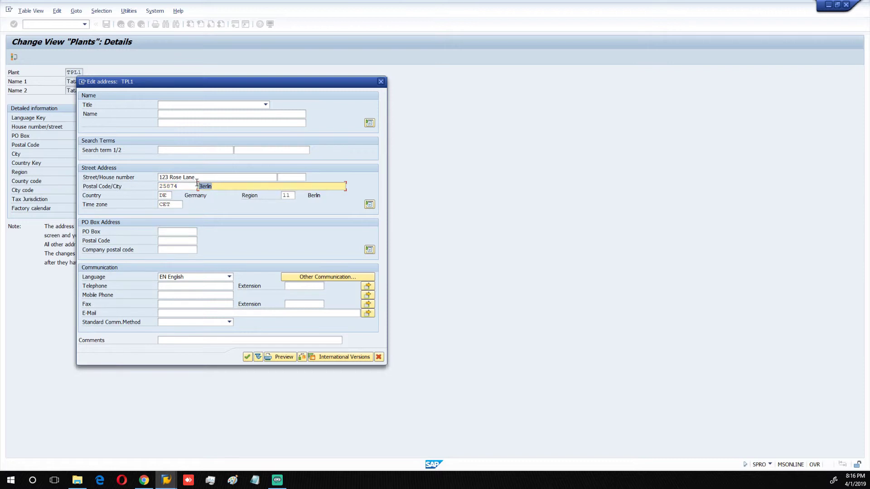
{"action": "type", "text": "Mou"}
{"action": "key", "text": "BackSpace"}
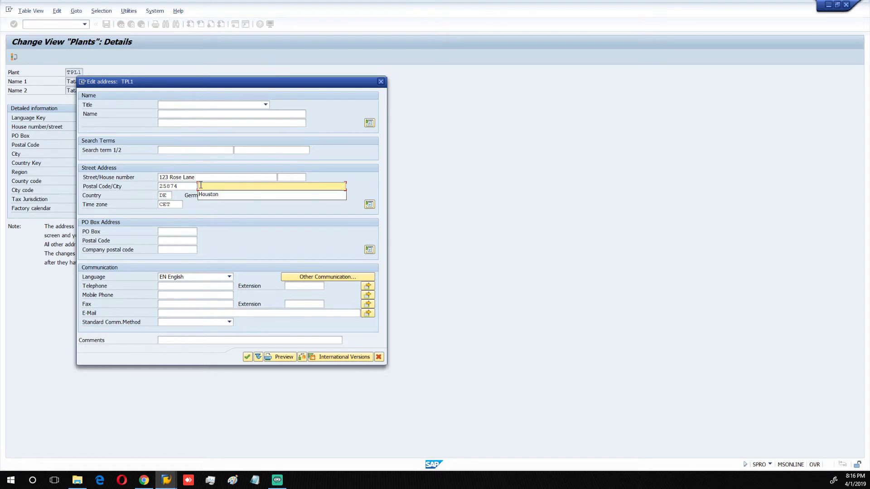
Set city Houston, region TX and time zone CST (Central Time), with the country mistyped as DUS
{"action": "left_click", "coordinate": [215, 195]}
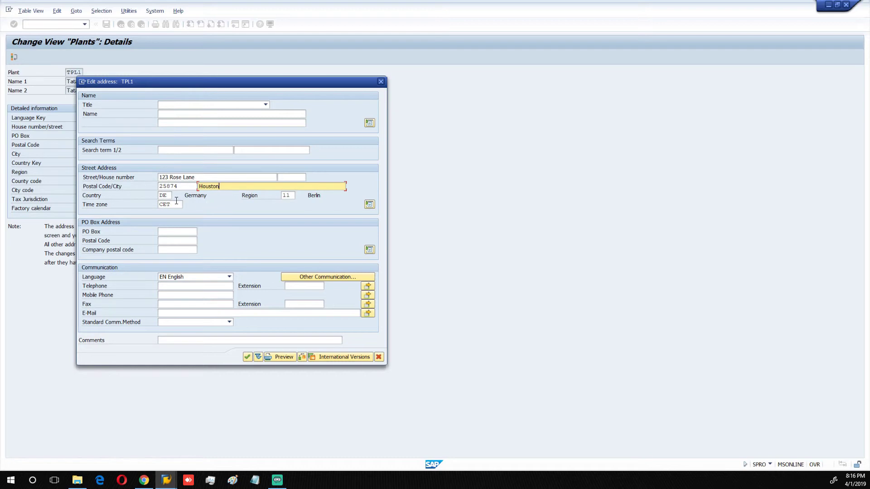
{"action": "left_click", "coordinate": [163, 195]}
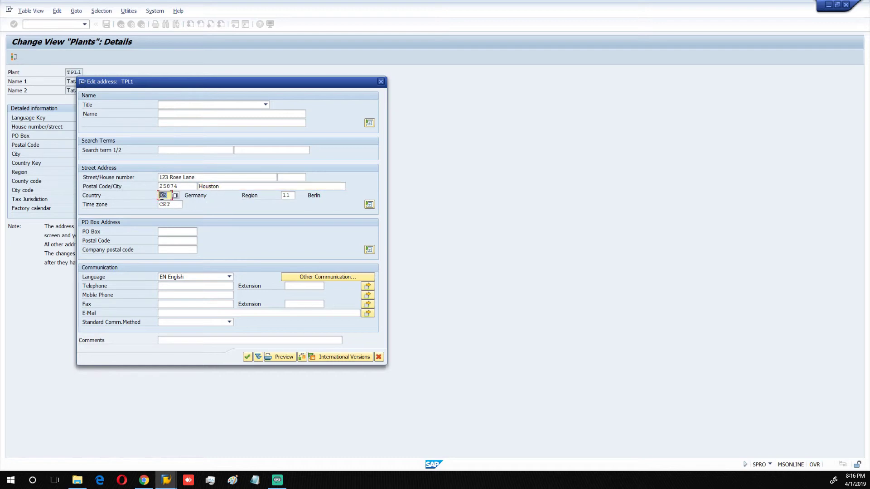
{"action": "type", "text": "US"}
{"action": "left_click", "coordinate": [284, 197]}
{"action": "type", "text": "tx"}
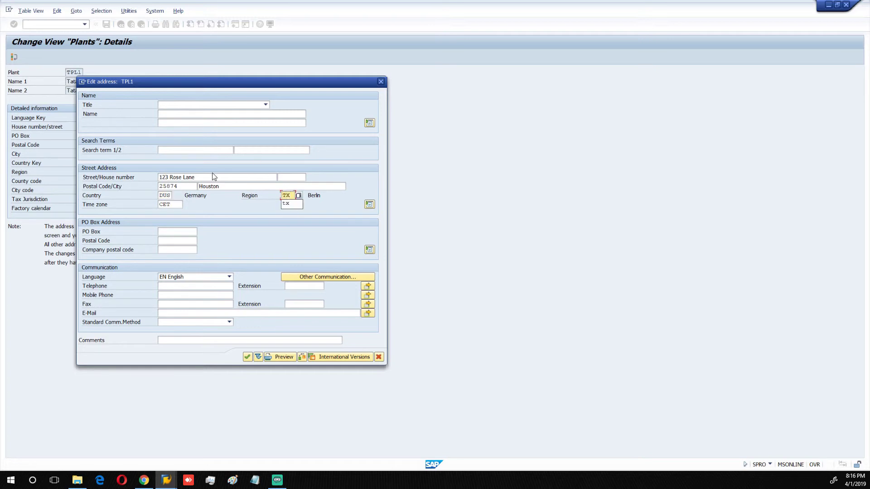
{"action": "left_click", "coordinate": [176, 205]}
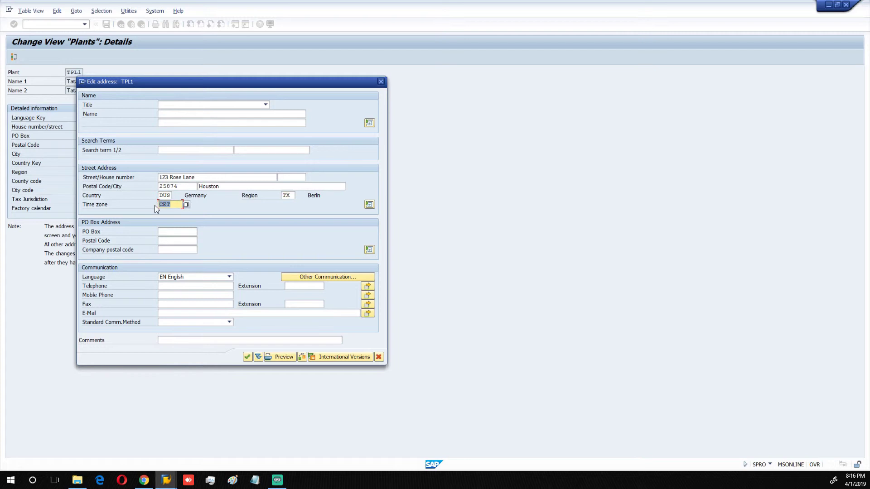
{"action": "type", "text": "CST"}
{"action": "left_click", "coordinate": [187, 203]}
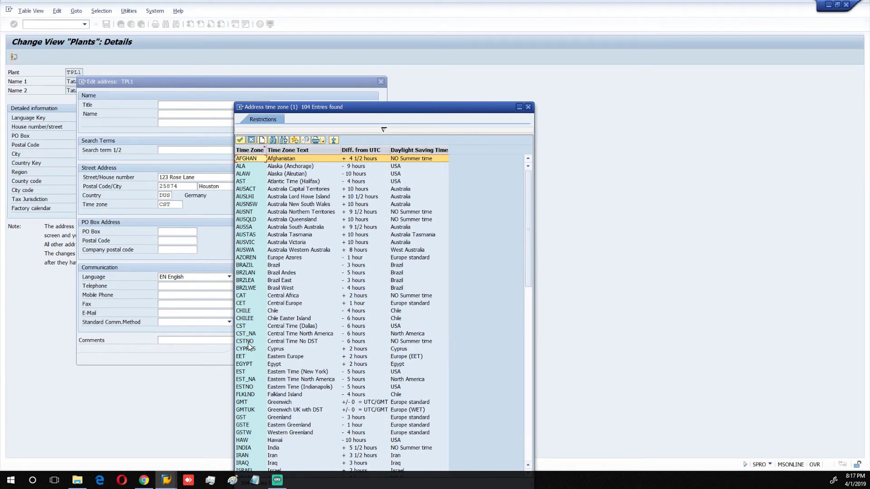
{"action": "double_click", "coordinate": [256, 325]}
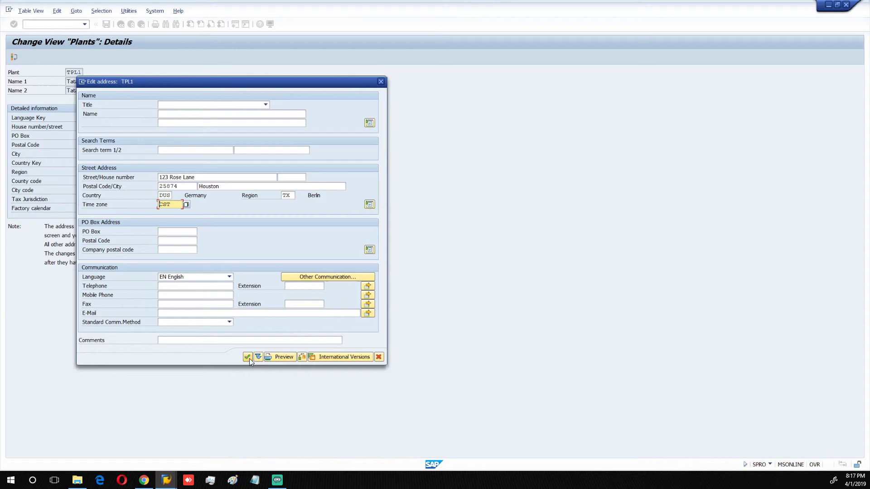
Dismiss the 'Country key DUS is not defined' warning and correct the country to US
{"action": "left_click", "coordinate": [248, 358]}
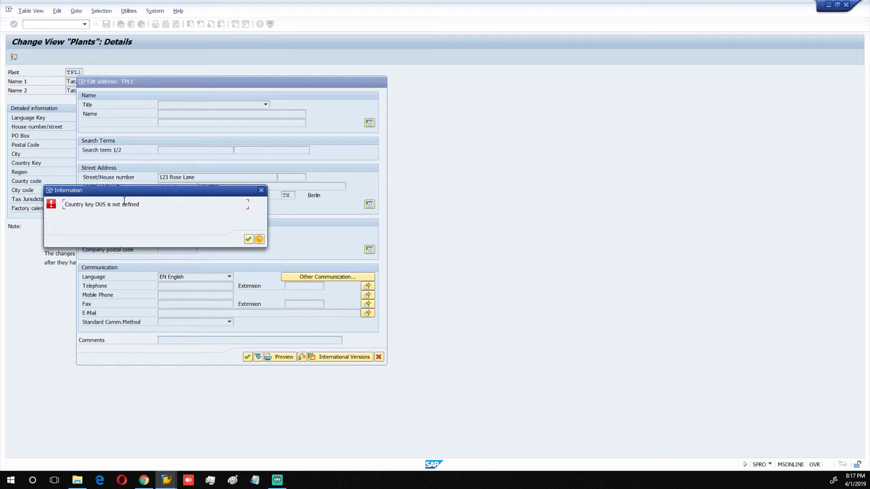
{"action": "mouse_move", "coordinate": [128, 195]}
{"action": "left_mouse_down"}
{"action": "mouse_move", "coordinate": [182, 270]}
{"action": "mouse_move", "coordinate": [268, 184]}
{"action": "left_mouse_up"}
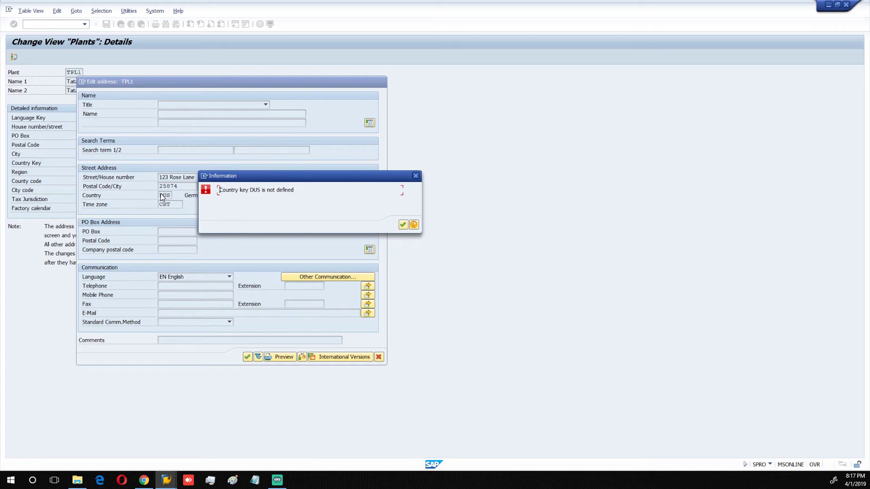
{"action": "left_click", "coordinate": [404, 226]}
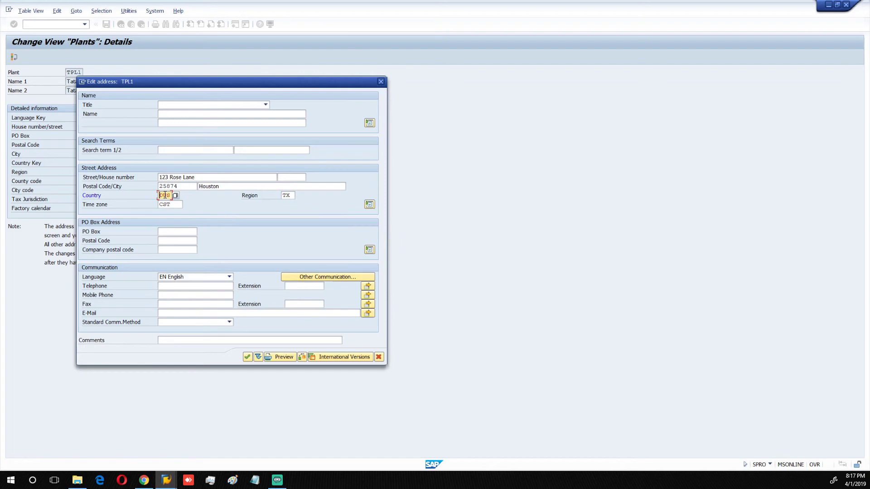
{"action": "left_click", "coordinate": [161, 196]}
{"action": "key", "text": "Delete"}
{"action": "left_click", "coordinate": [248, 358]}
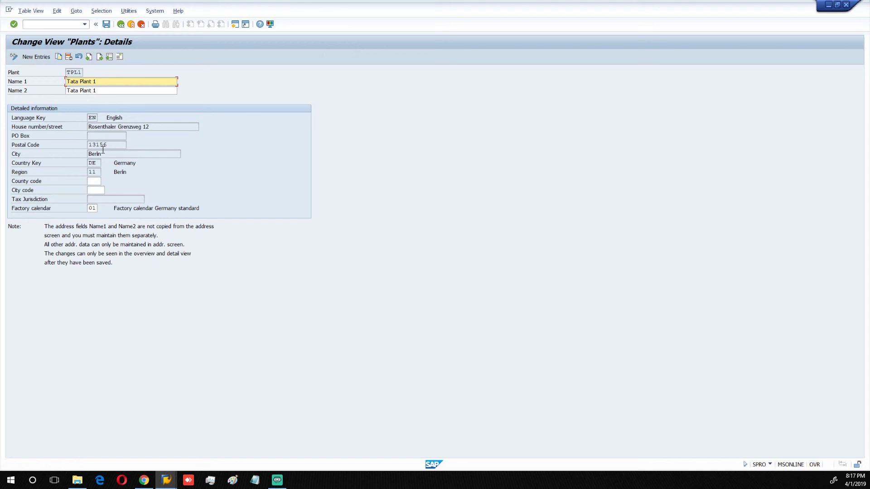
Save plant TPL1, bringing up the customizing request prompt
{"action": "left_click", "coordinate": [106, 25]}
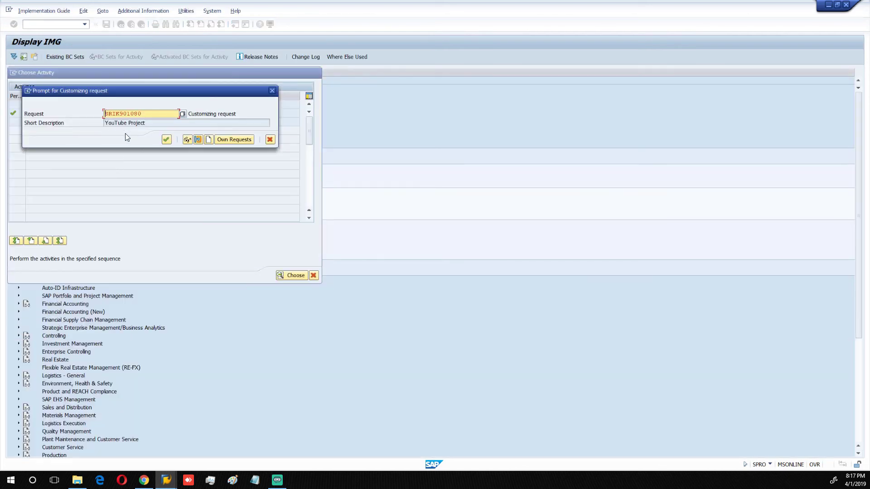
Accept the YouTube Project customizing request so TPL1 is saved with 123 Rose Lane, Houston
{"action": "left_click", "coordinate": [167, 140]}
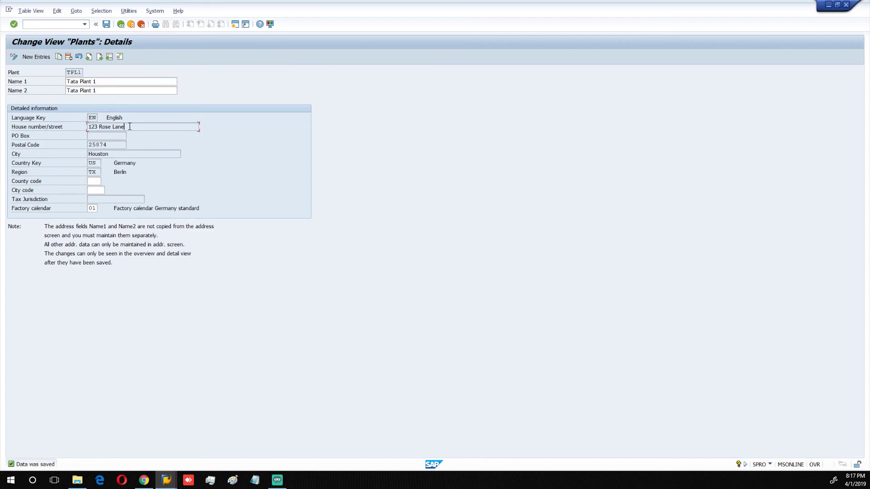
{"action": "left_click_drag", "start_coordinate": [127, 125], "coordinate": [102, 127]}
{"action": "left_click", "coordinate": [152, 128]}
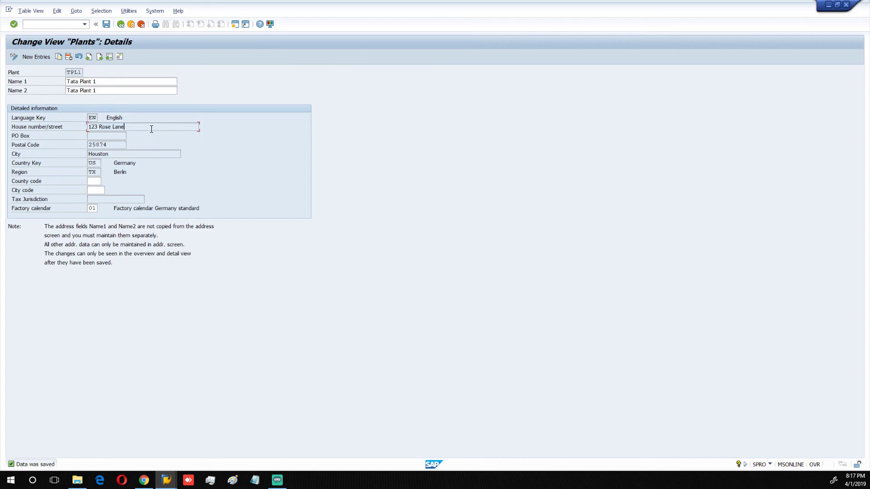